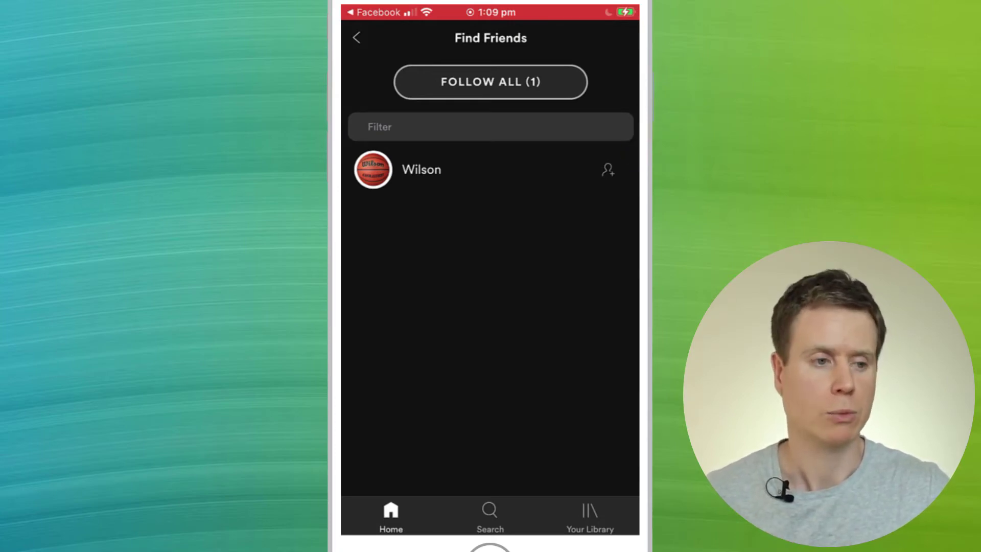
# Step: Follow the single Facebook friend shown in the mobile Find Friends list
pyautogui.click(608, 170)
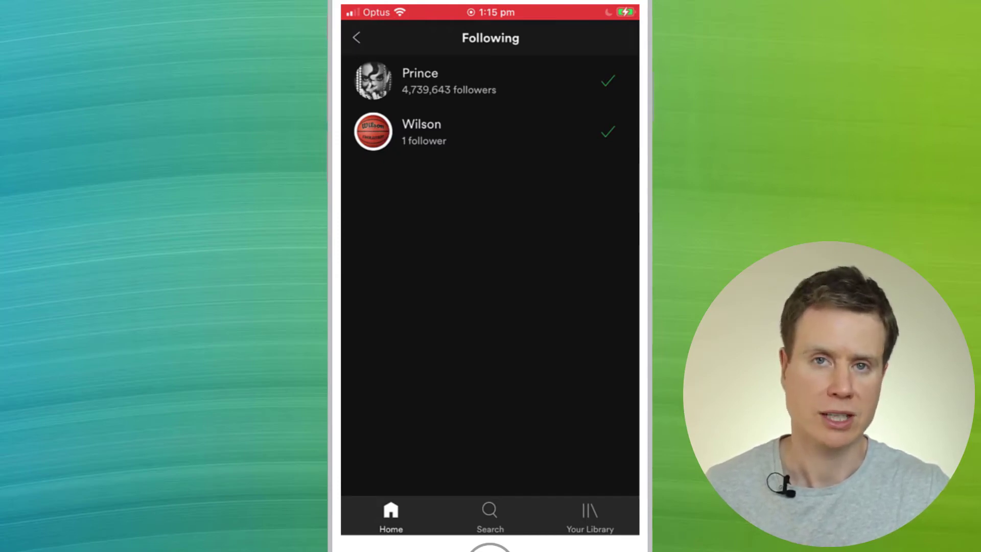
# Step: Open the followed friend's profile and go to Stevie Wonder under Recently played artists
pyautogui.click(422, 131)
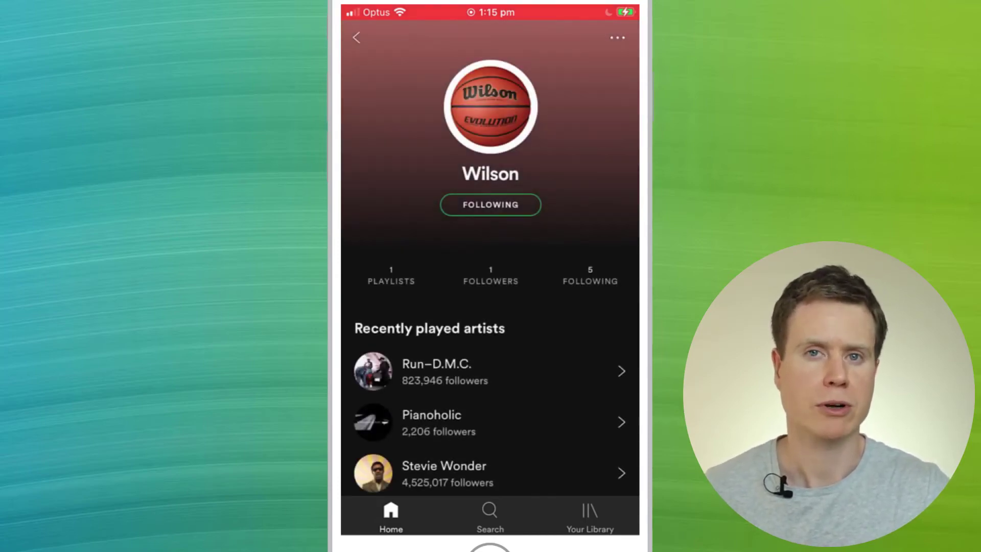
pyautogui.scroll(-5, 491, 306)
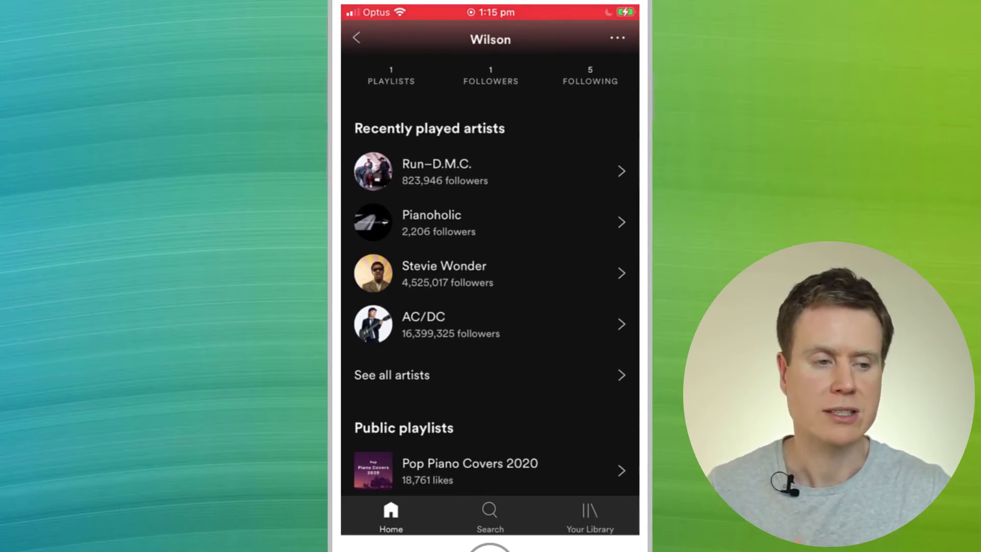
pyautogui.scroll(-2, 489, 274)
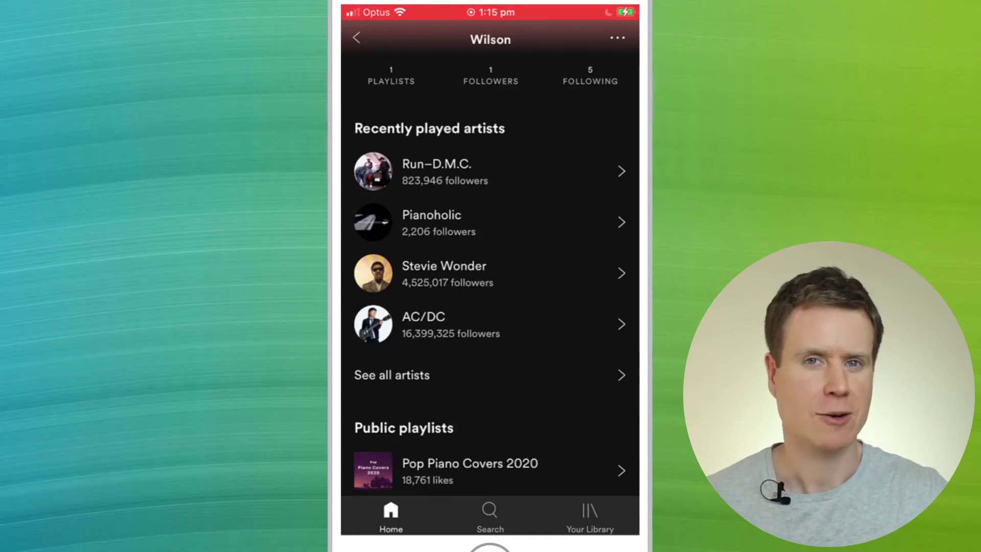
pyautogui.click(444, 273)
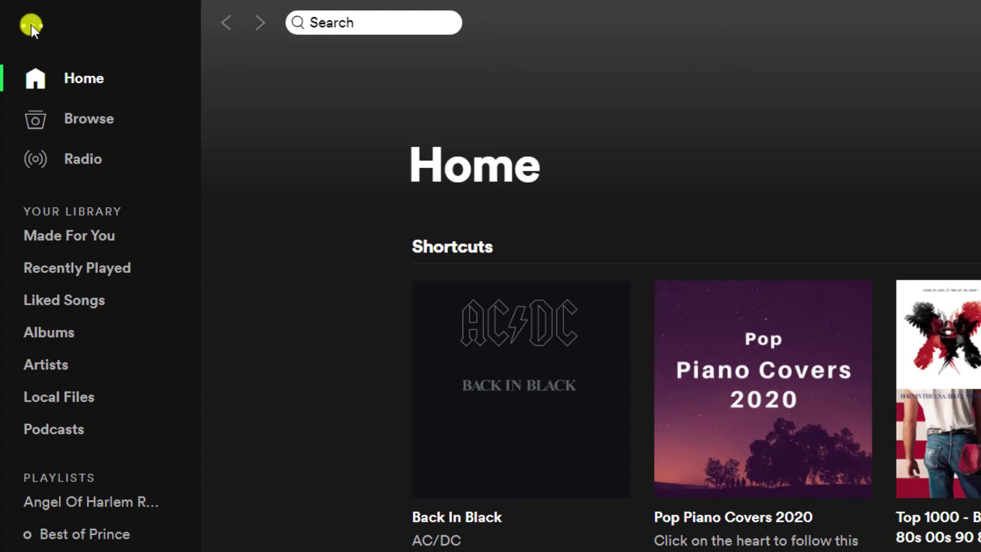
# Step: Turn on View > Friend Activity, try Find Friends, then close the Follow dialog
pyautogui.click(32, 25)
pyautogui.moveTo(69, 112)
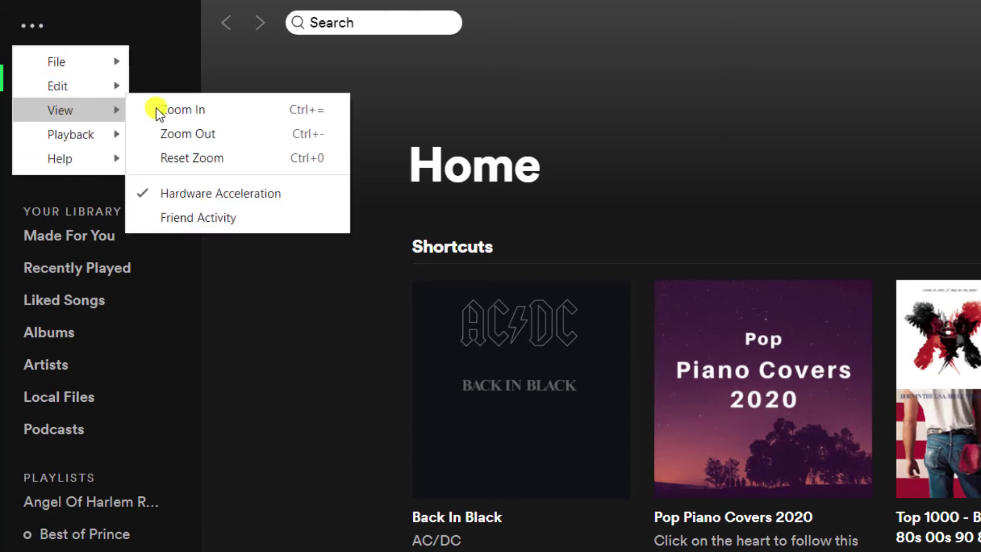
pyautogui.click(267, 227)
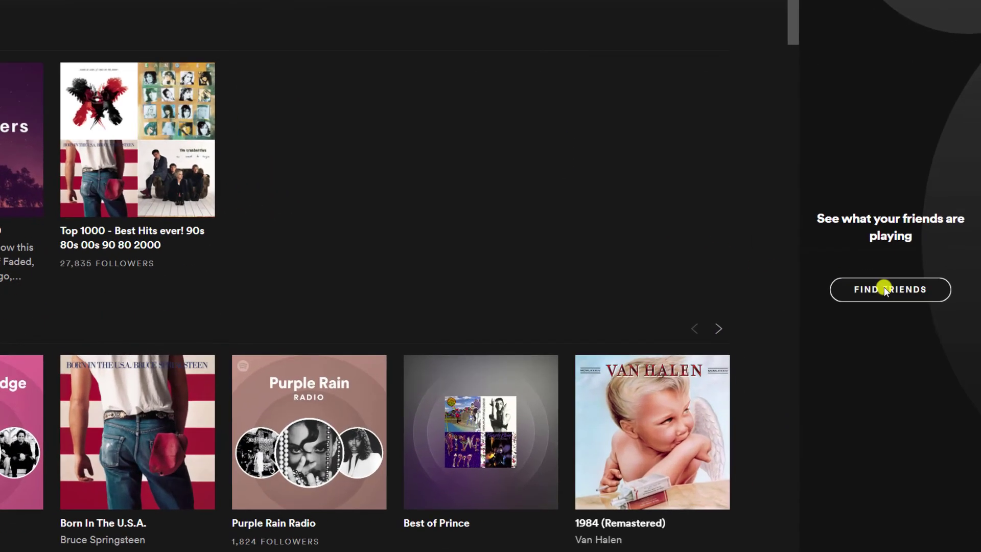
pyautogui.click(884, 288)
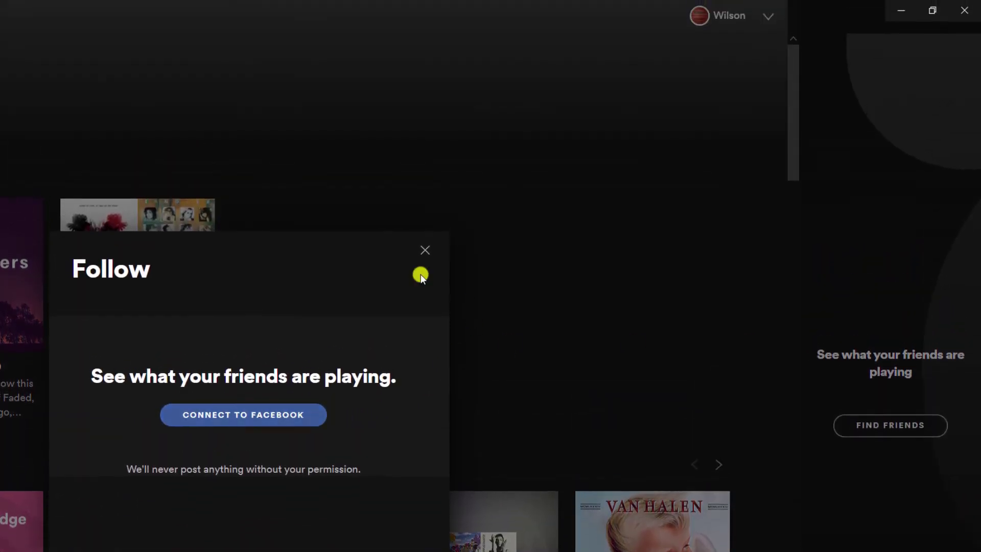
pyautogui.click(424, 249)
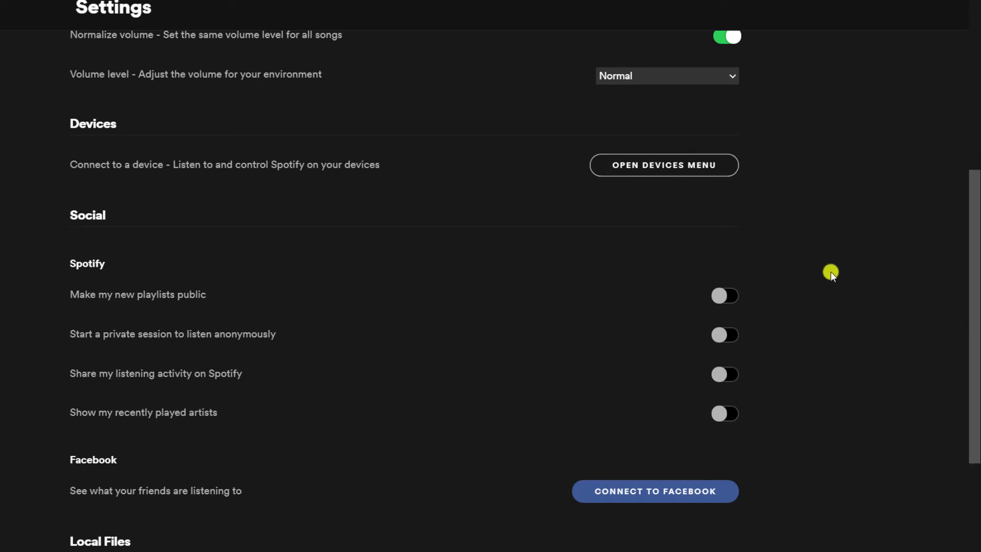
# Step: Connect to Facebook from Settings and log in with the Facebook account credentials
pyautogui.click(656, 496)
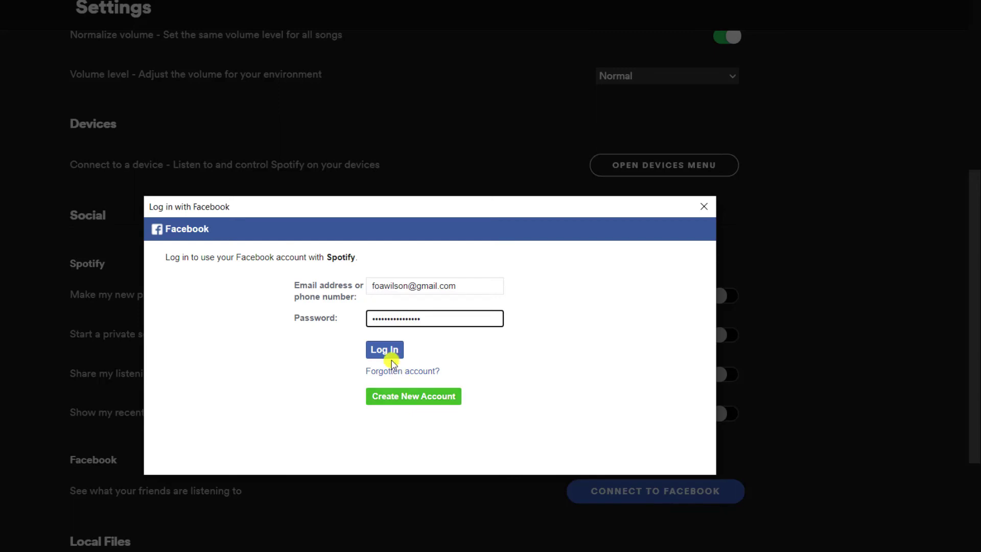
pyautogui.click(391, 357)
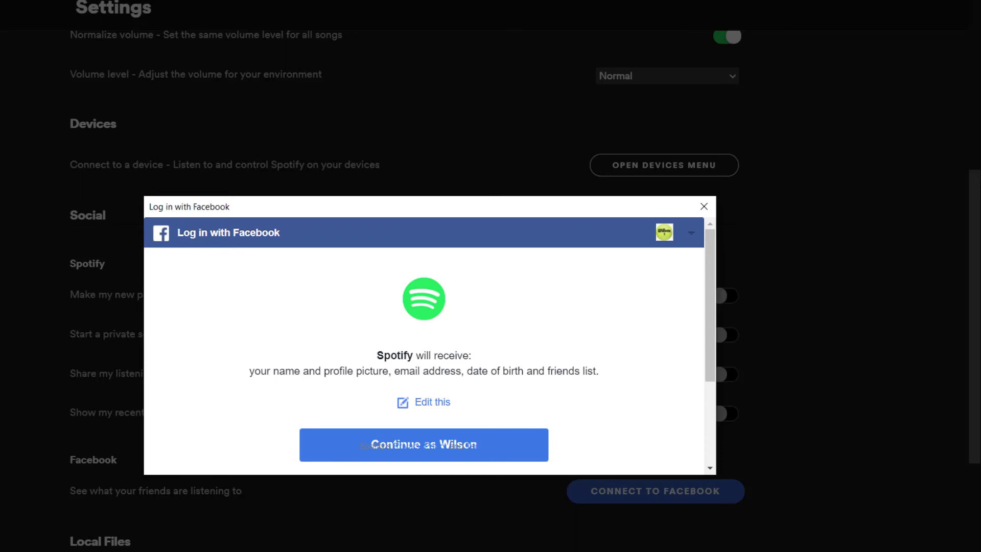
# Step: Continue as the Facebook account, then list Facebook friends via Find Friends
pyautogui.click(479, 437)
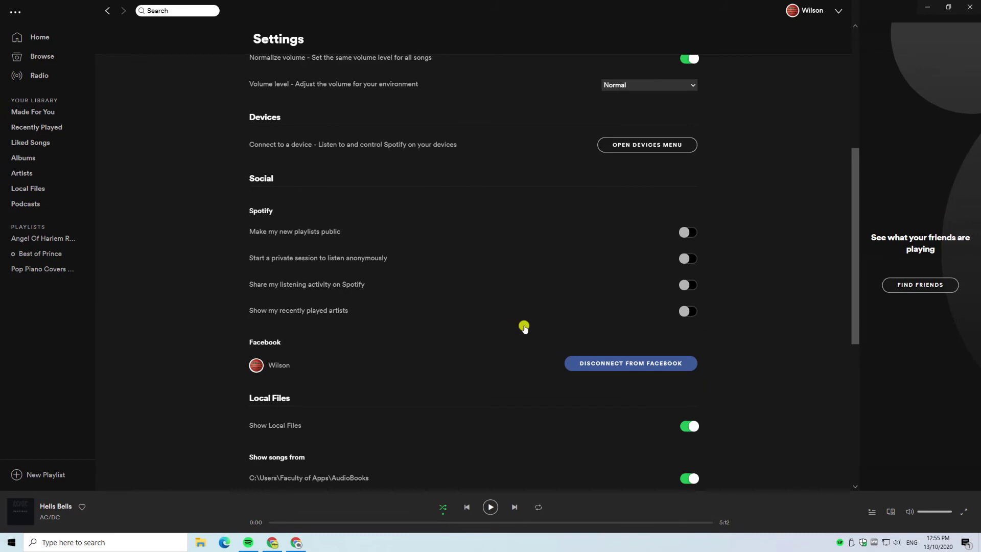
pyautogui.click(905, 288)
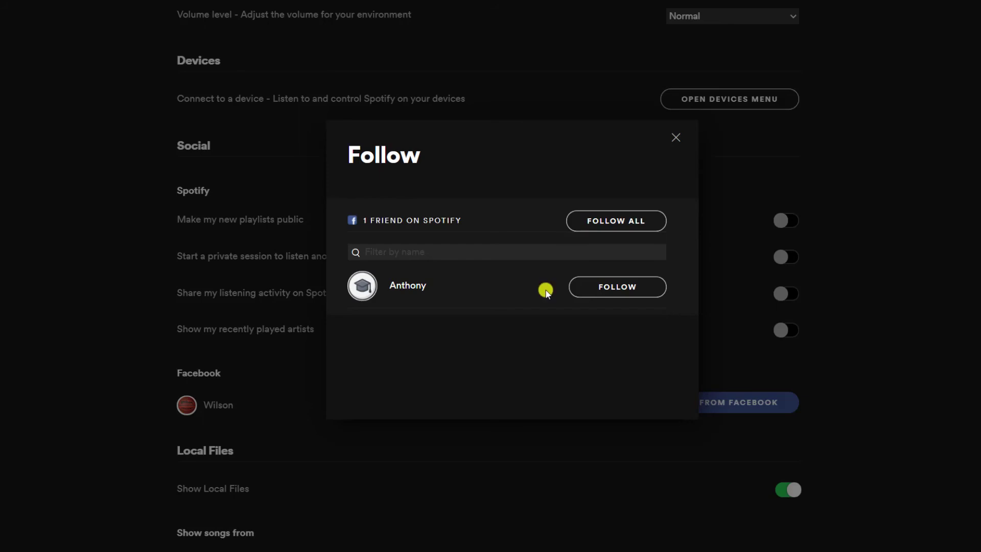
# Step: Follow the listed Facebook friend and close the Follow dialog
pyautogui.click(615, 289)
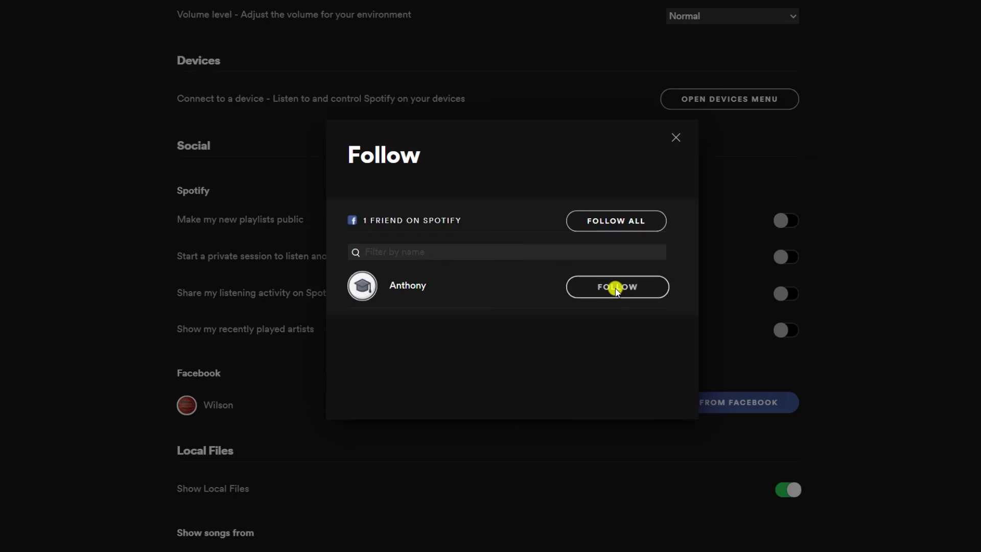
pyautogui.click(676, 138)
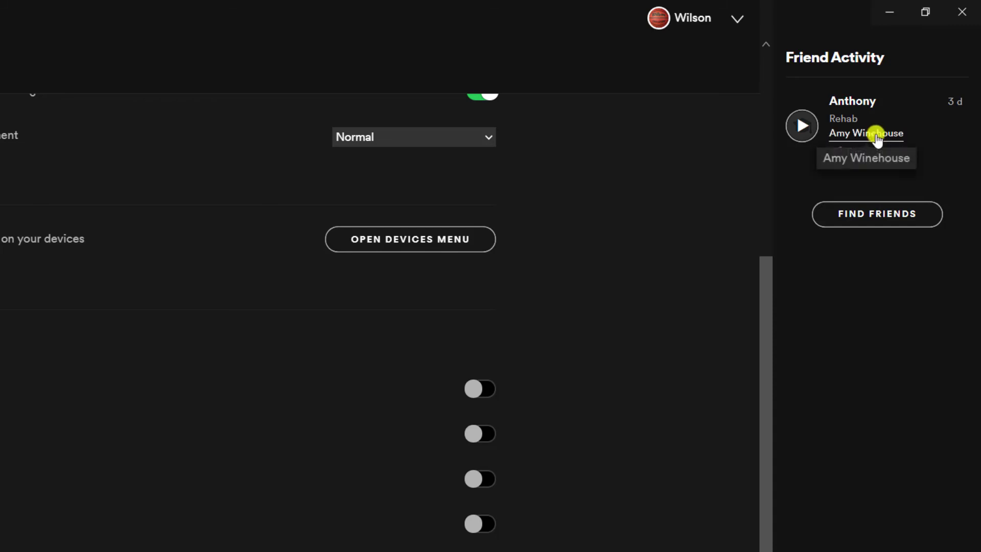
# Step: Open the friend's profile and view Recently Played Artists, Following (2) and Followers (1)
pyautogui.click(882, 153)
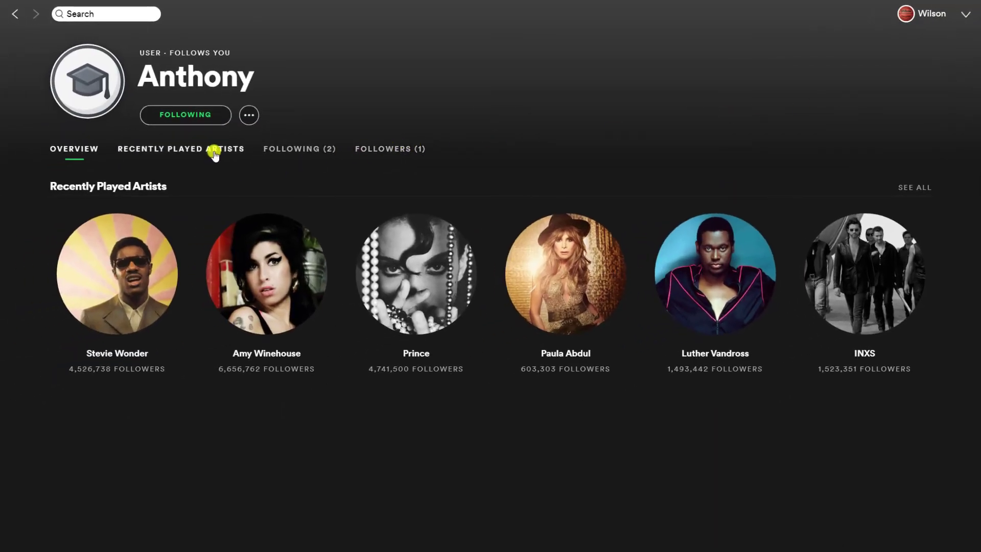
pyautogui.click(215, 151)
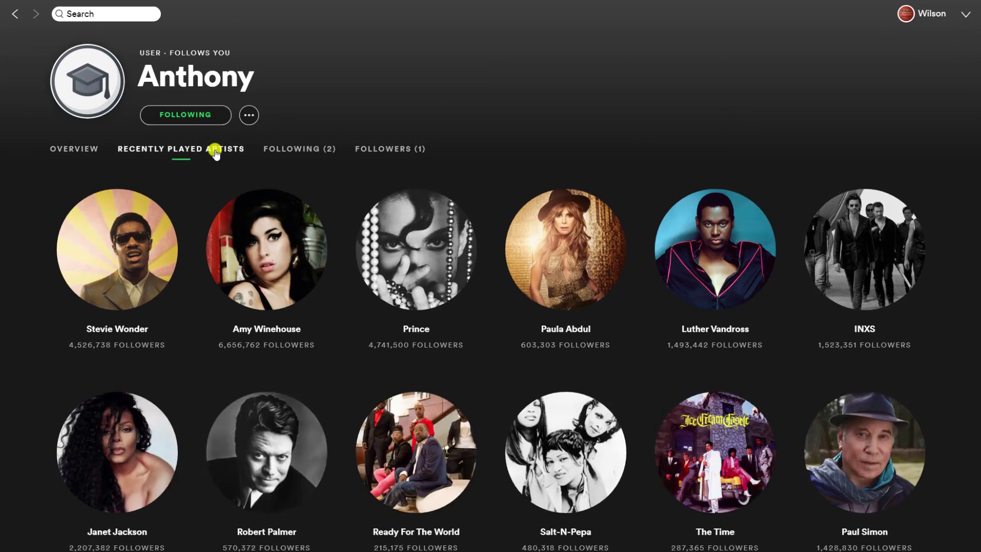
pyautogui.click(310, 153)
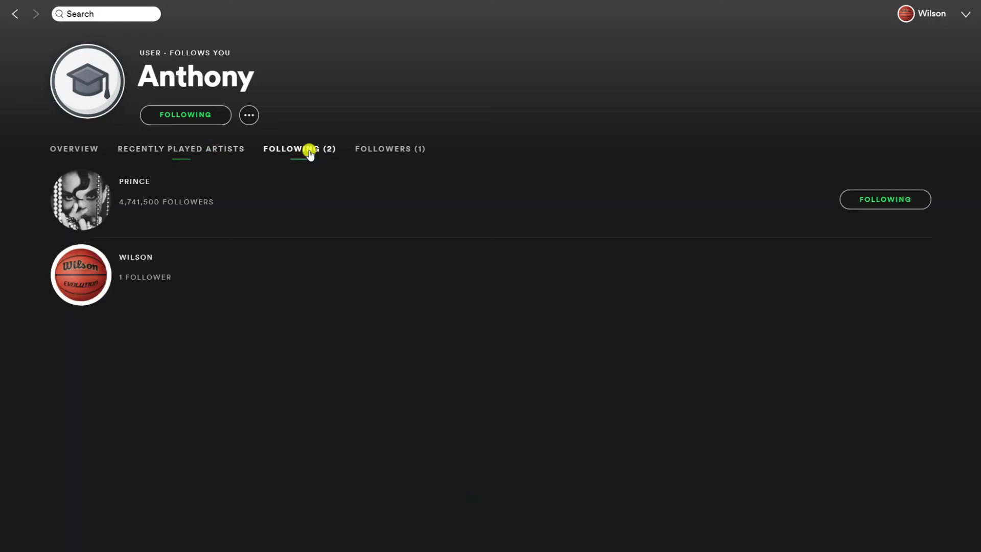
pyautogui.click(405, 153)
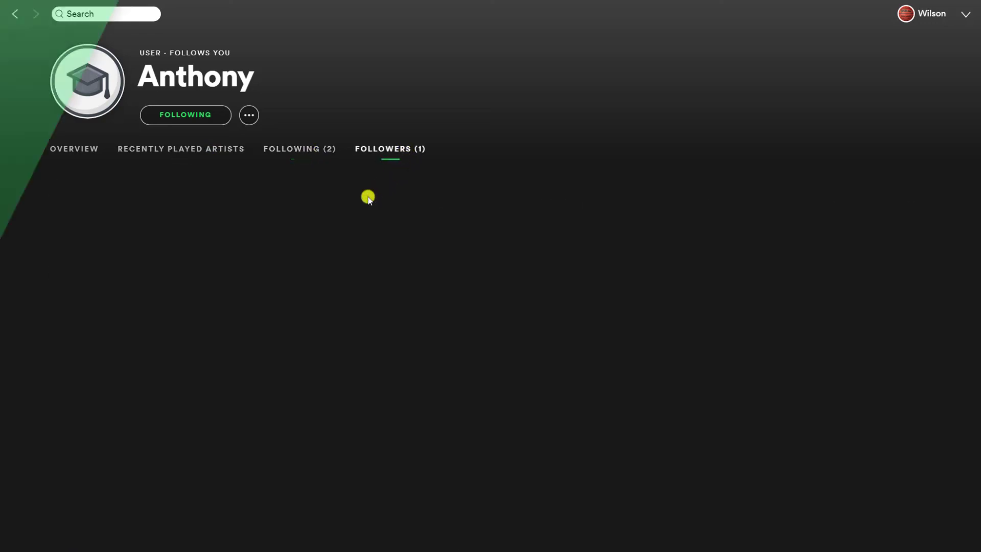